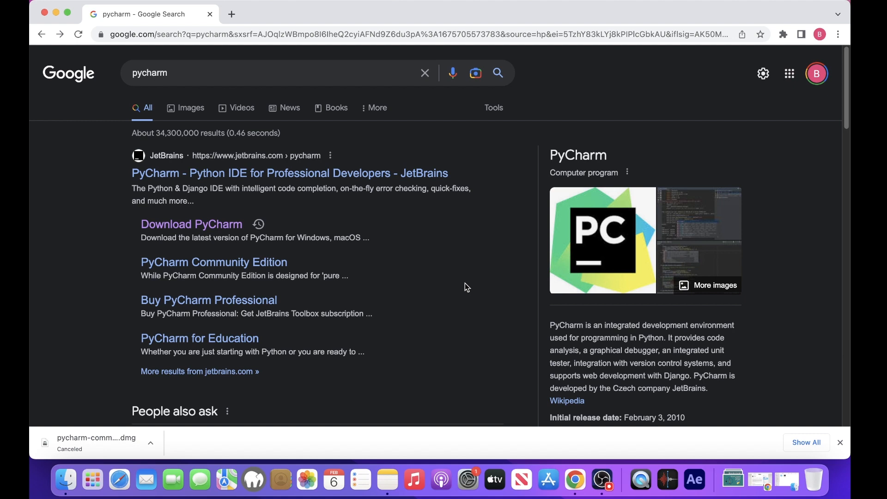
Download the PyCharm Community .dmg for macOS from the JetBrains site and open the downloaded disk image.
click(167, 228)
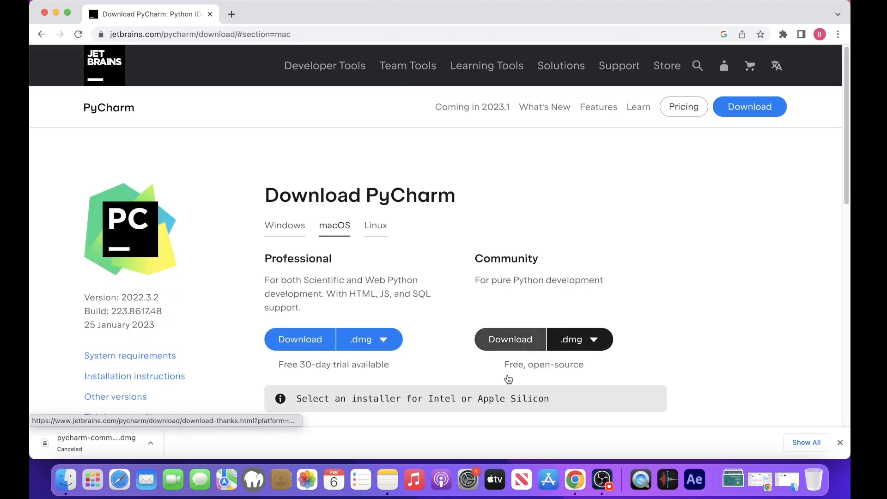
click(516, 340)
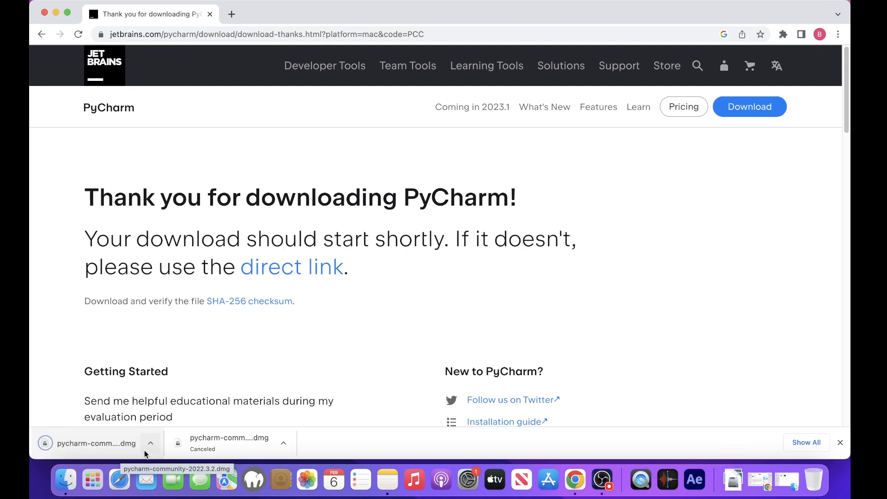
click(71, 447)
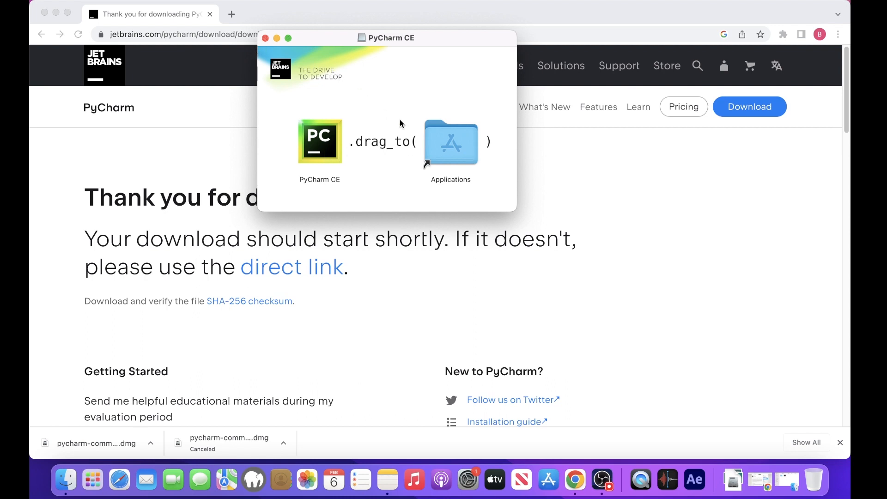
Copy PyCharm CE into the Applications folder and eject its disk image in Finder.
drag(322, 146, 462, 143)
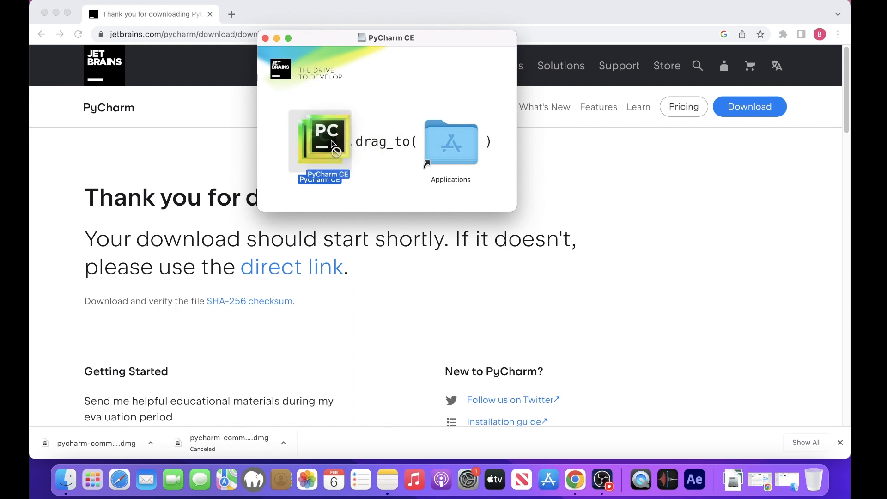
click(266, 38)
click(67, 479)
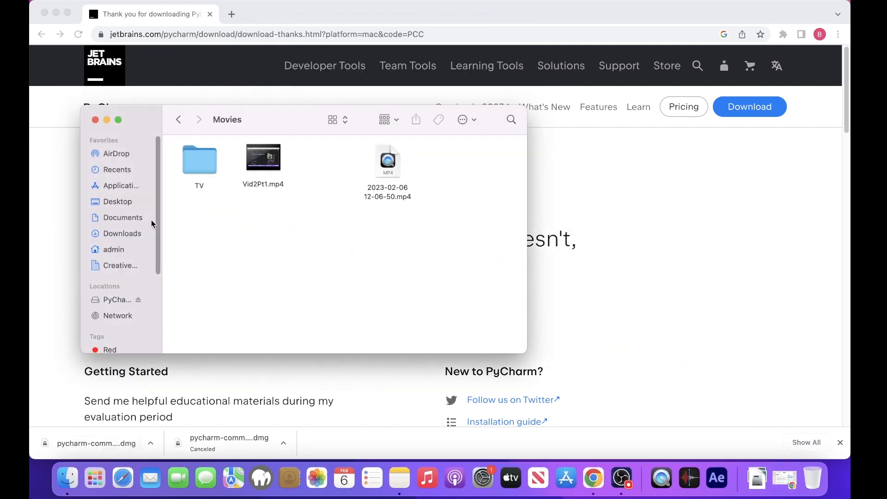
click(138, 300)
Find PyCharm CE in the Applications folder and launch it.
click(123, 191)
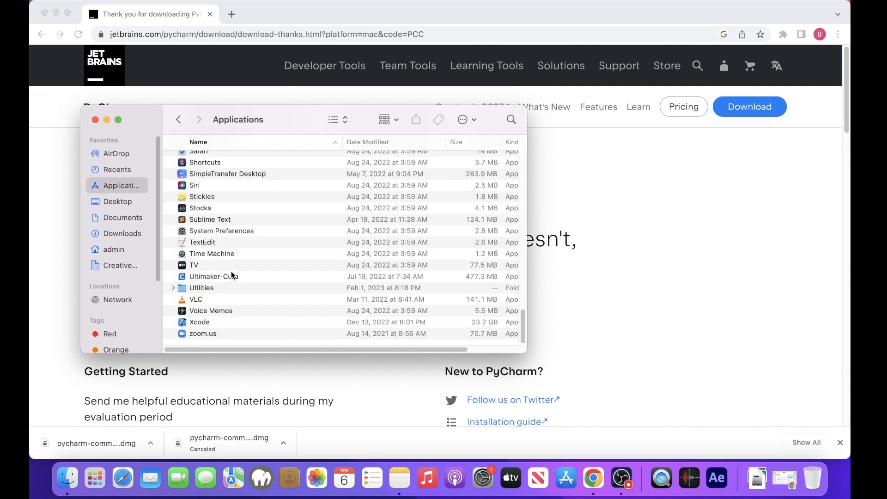
scroll(237, 275, up, 8)
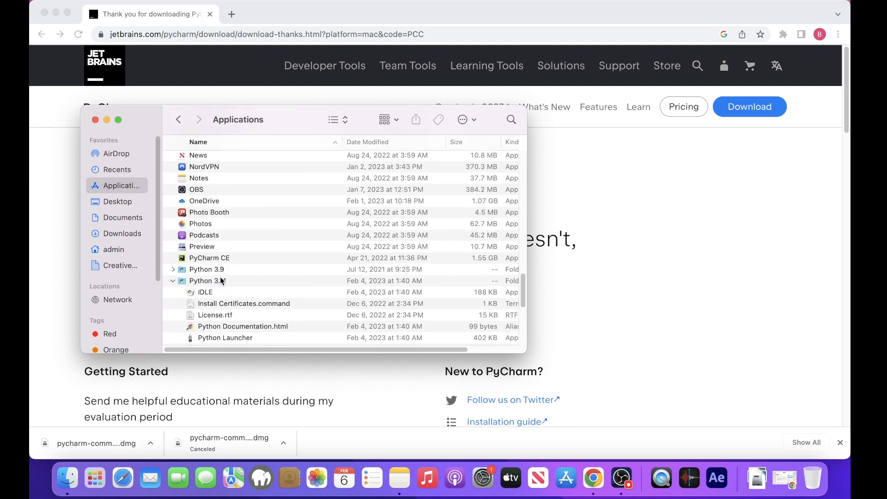
click(205, 259)
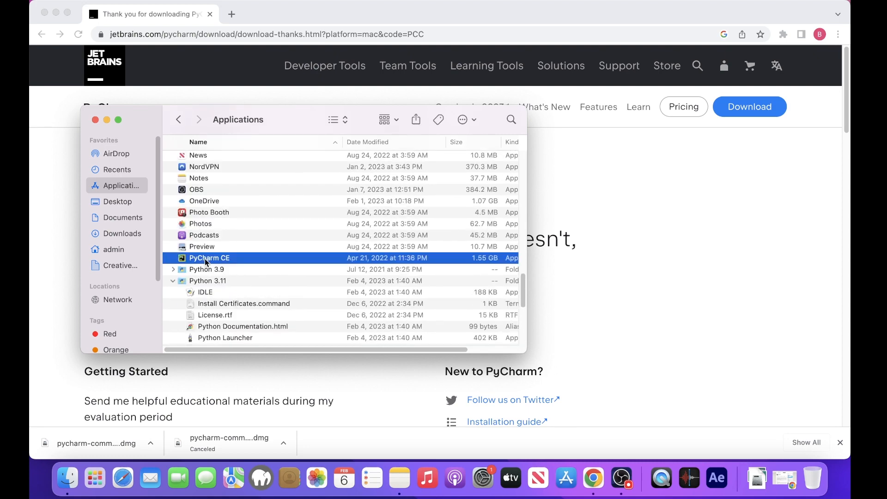
double_click(206, 260)
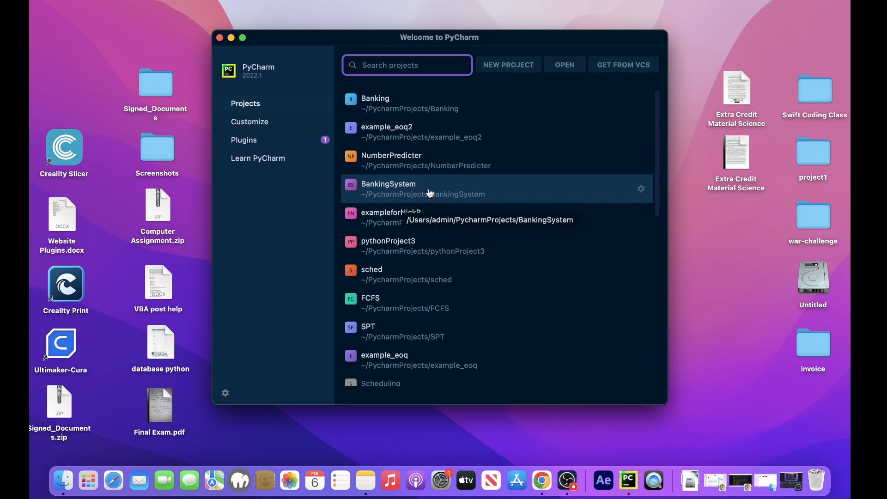
Browse the available color themes in the Customize settings and view the sample code image in Chrome.
click(251, 124)
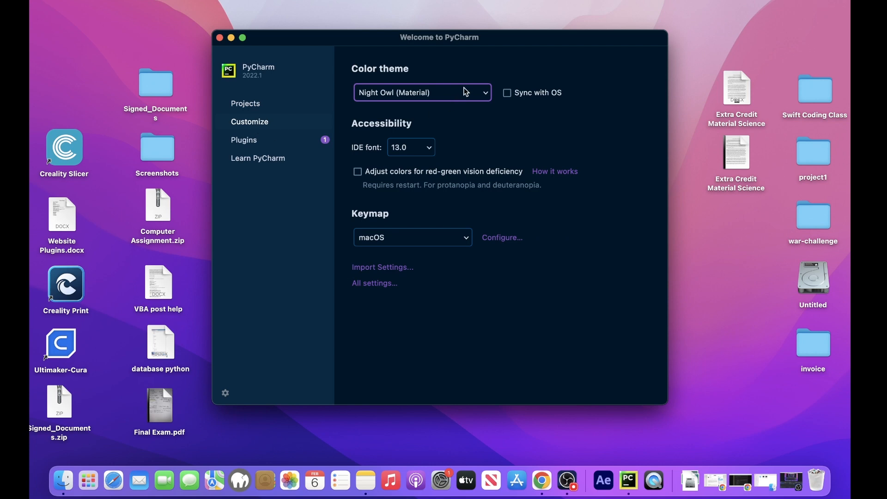
click(484, 93)
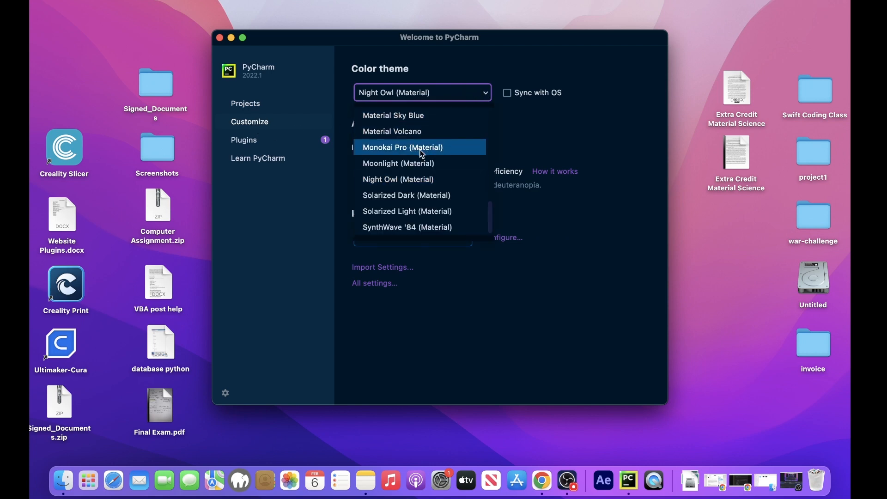
scroll(427, 185, up, 10)
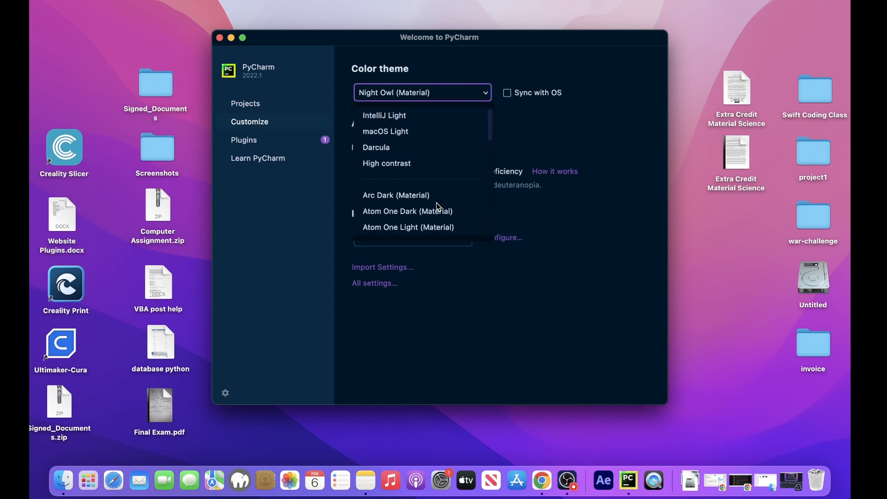
scroll(431, 198, down, 5)
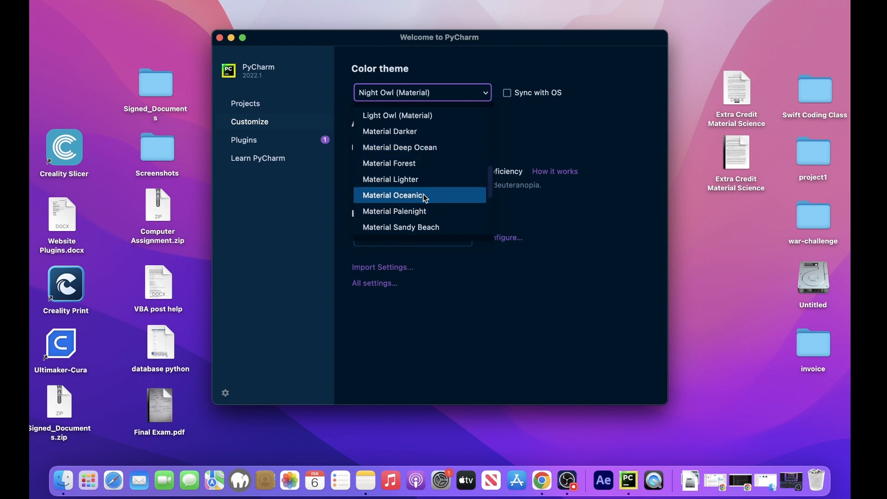
click(751, 489)
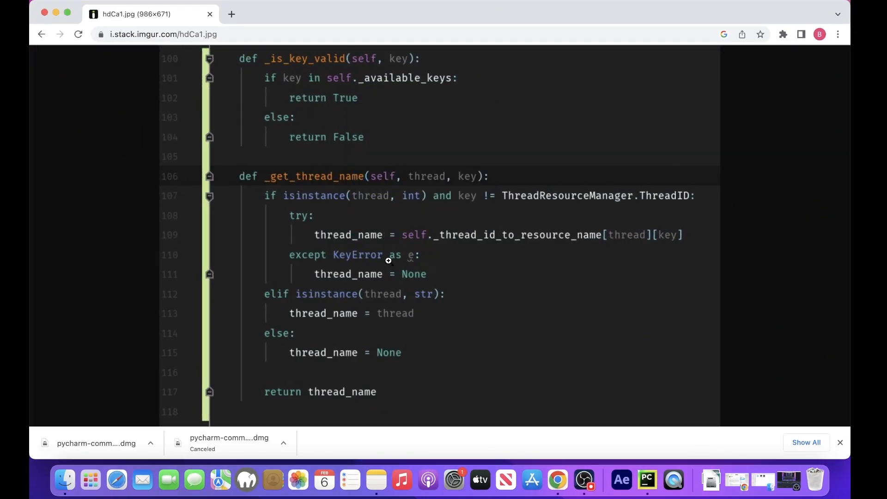
click(58, 13)
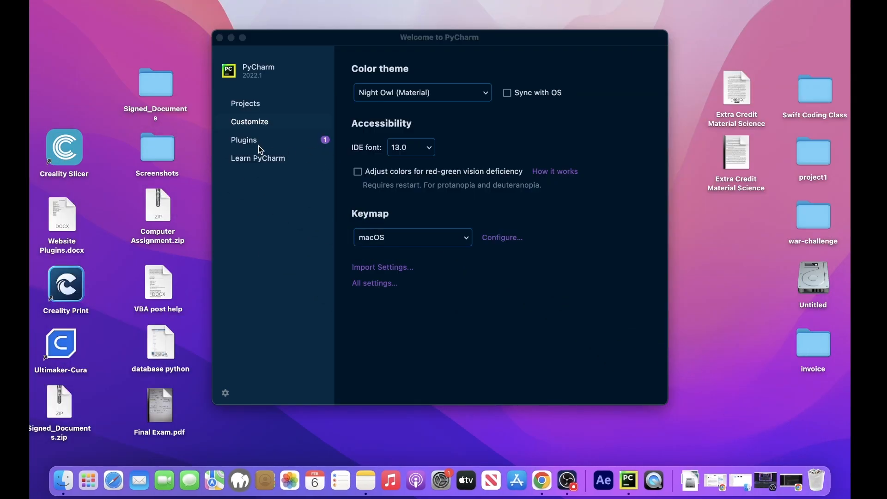
Browse the featured and new plugins in the Marketplace and view the Learn PyCharm page.
click(258, 145)
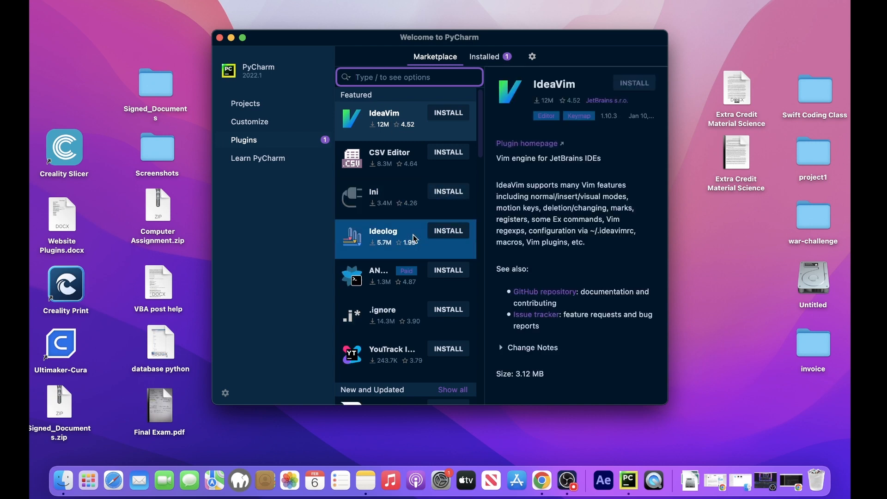
scroll(390, 297, down, 3)
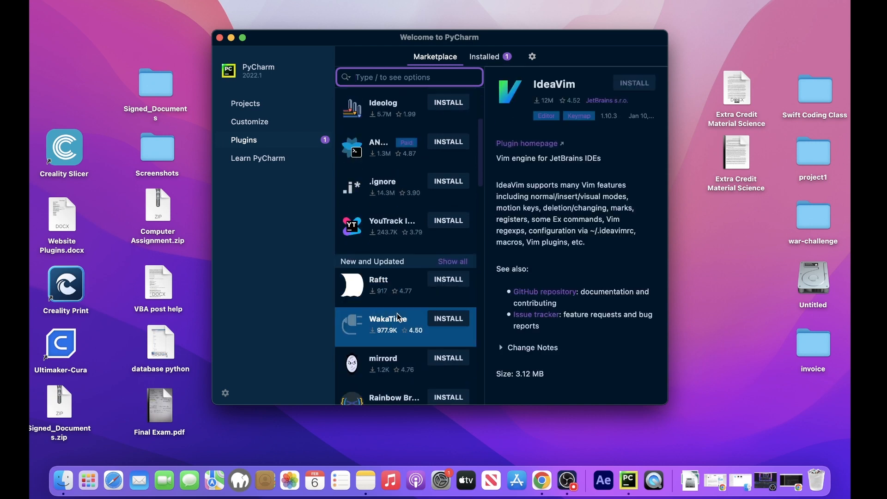
scroll(401, 314, down, 6)
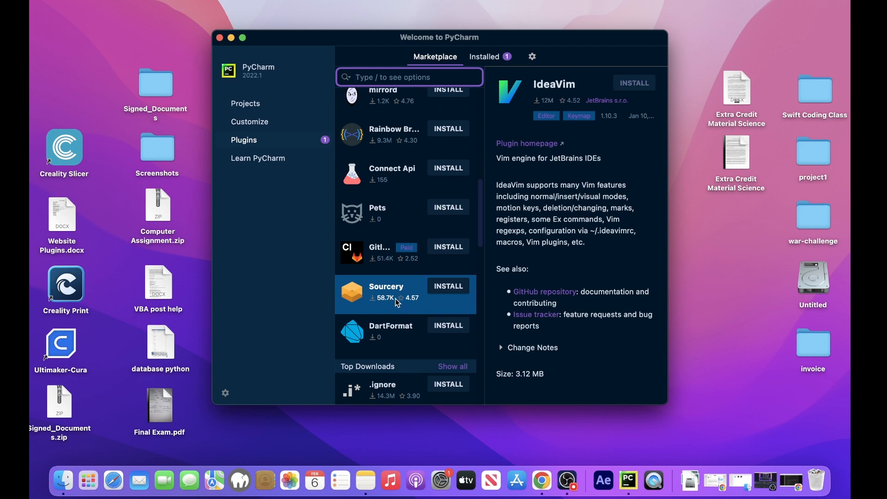
scroll(394, 299, up, 1)
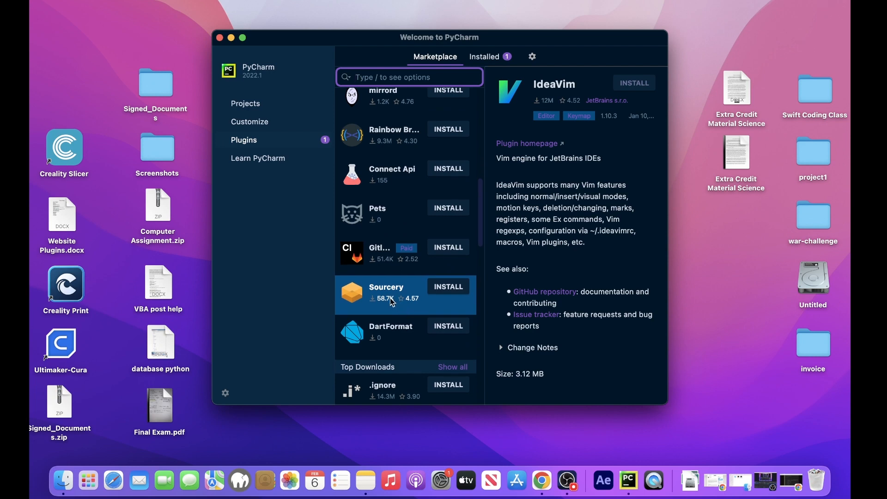
click(267, 159)
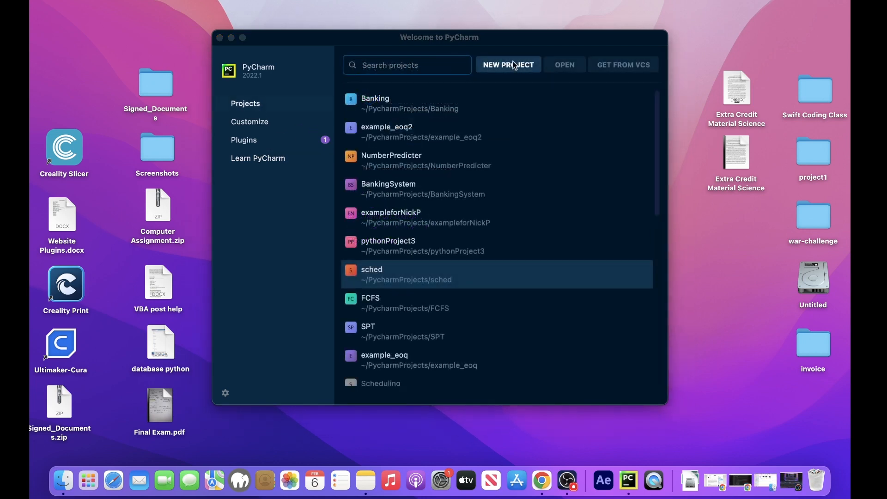
Create a new project named example with a new Virtualenv environment based on Python 3.9.
click(514, 64)
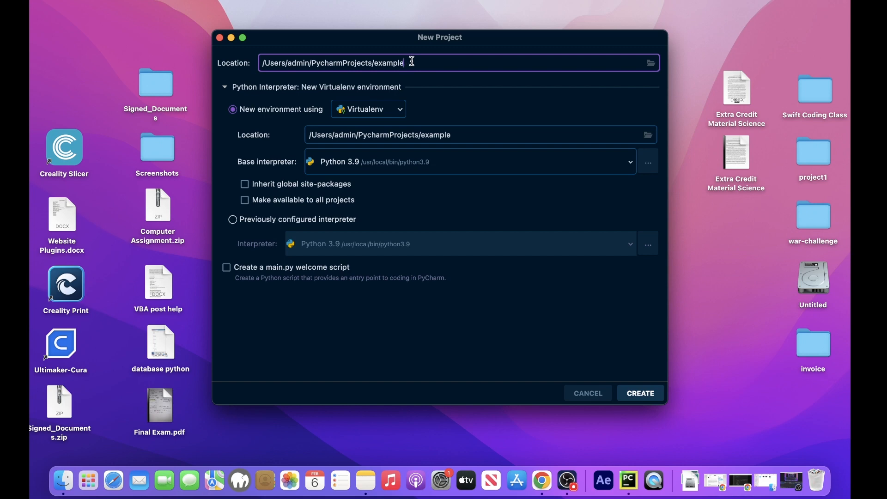
drag(406, 61, 377, 61)
click(642, 394)
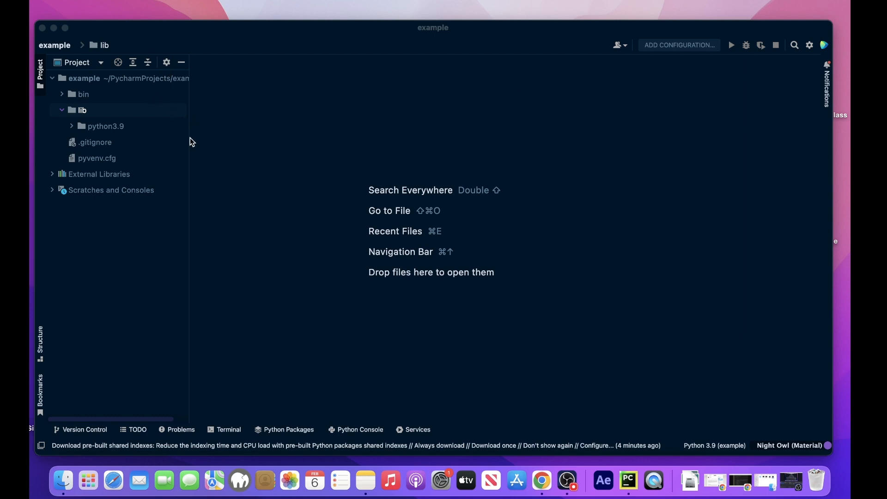
Narrow the project tree slightly and add a new Python file named example to the example project's root.
drag(189, 138, 177, 138)
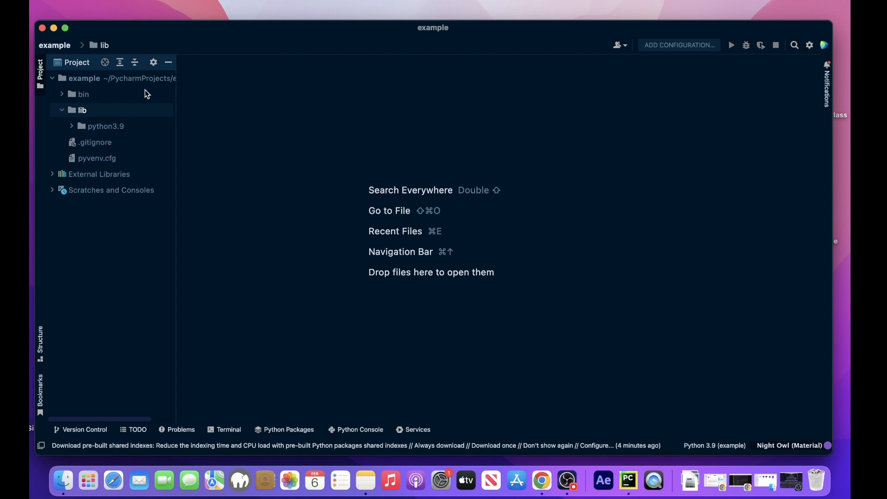
right_click(90, 81)
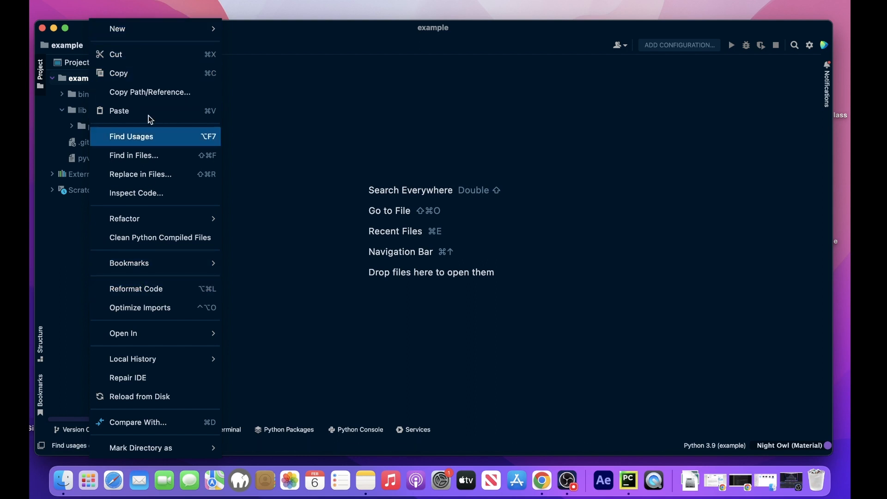
mouse_move(153, 33)
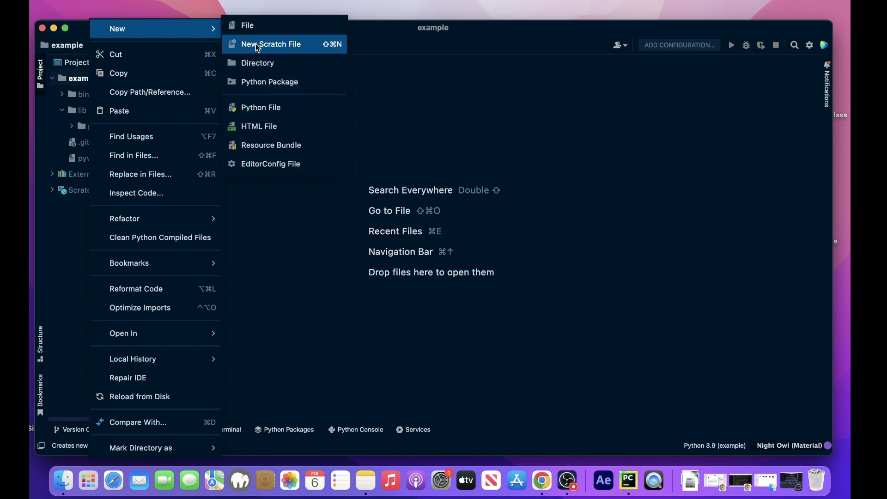
click(270, 109)
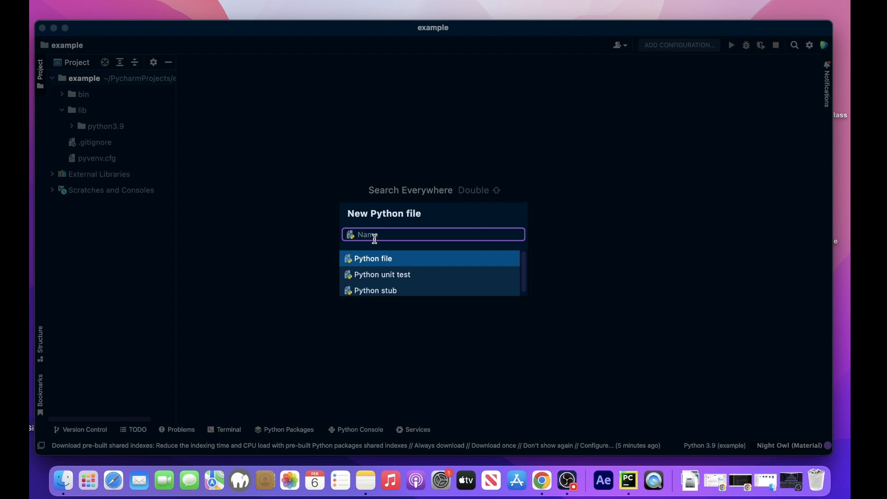
text(example)
key(Return)
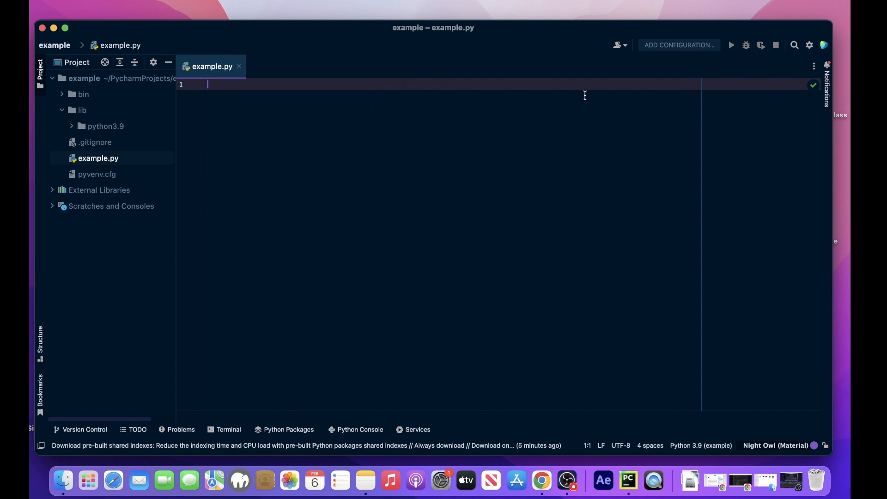
Add a Python run configuration with example.py from the example project as its script path, and save it.
click(679, 50)
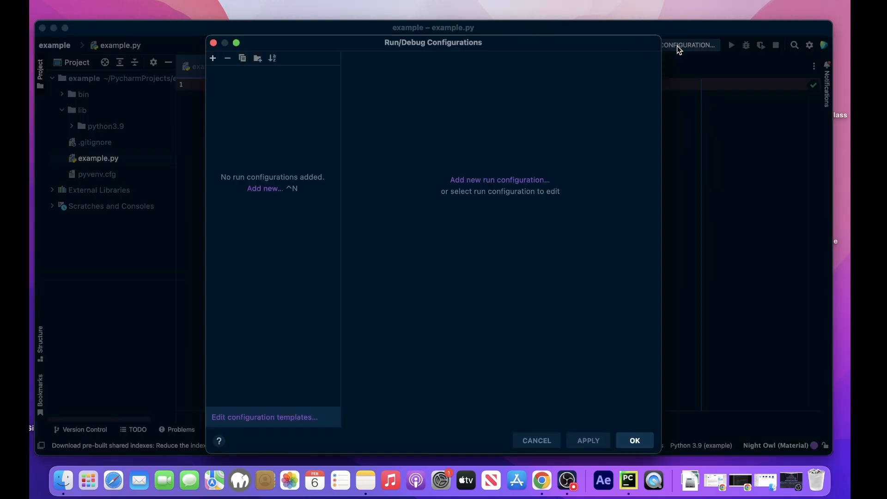
click(492, 182)
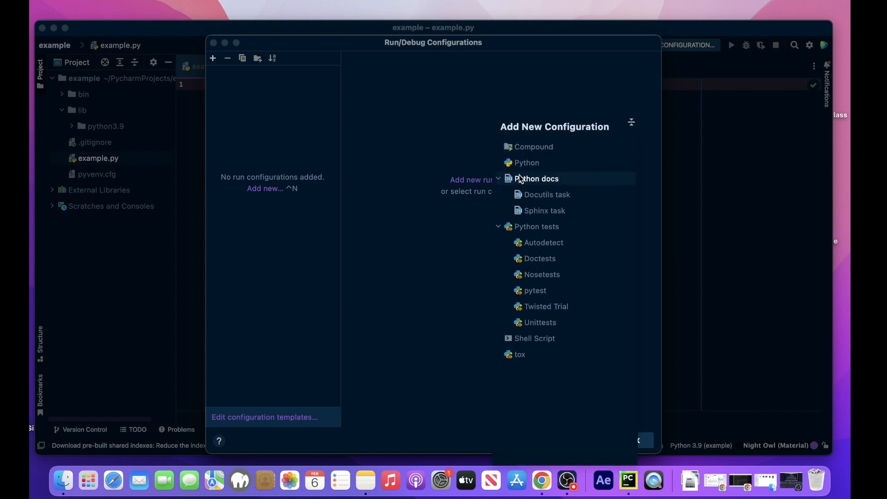
click(529, 165)
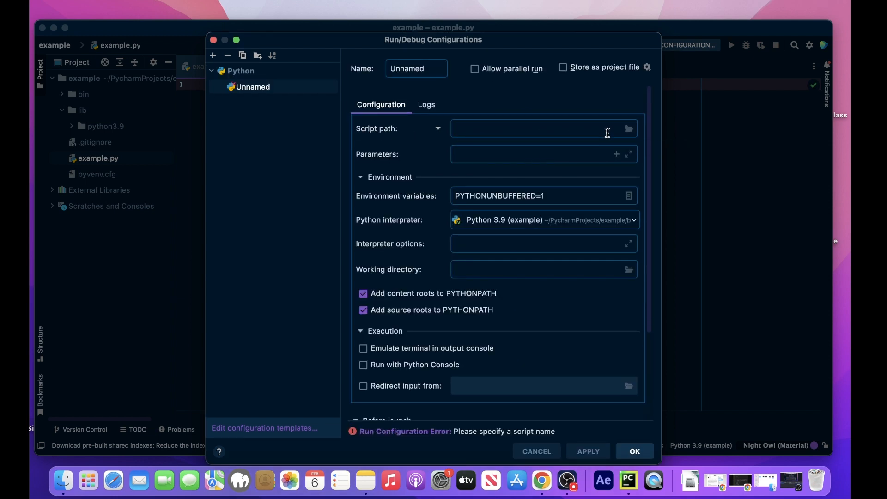
click(629, 130)
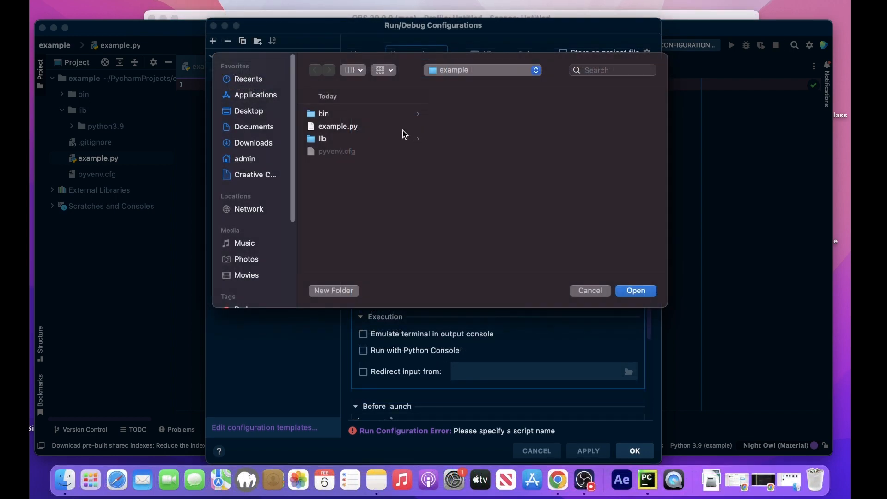
click(334, 127)
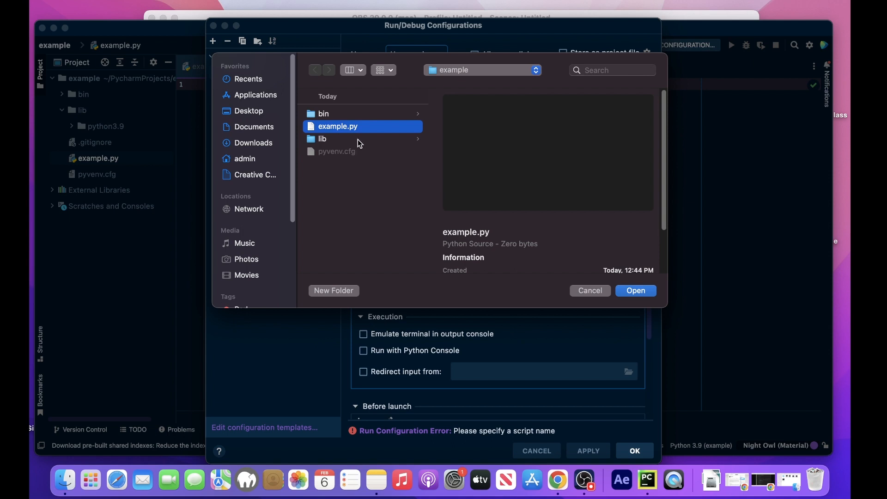
click(630, 292)
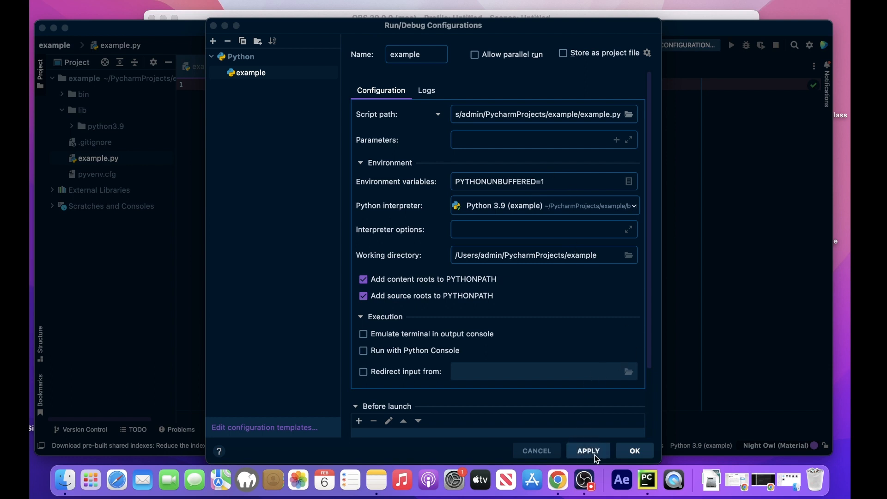
click(594, 452)
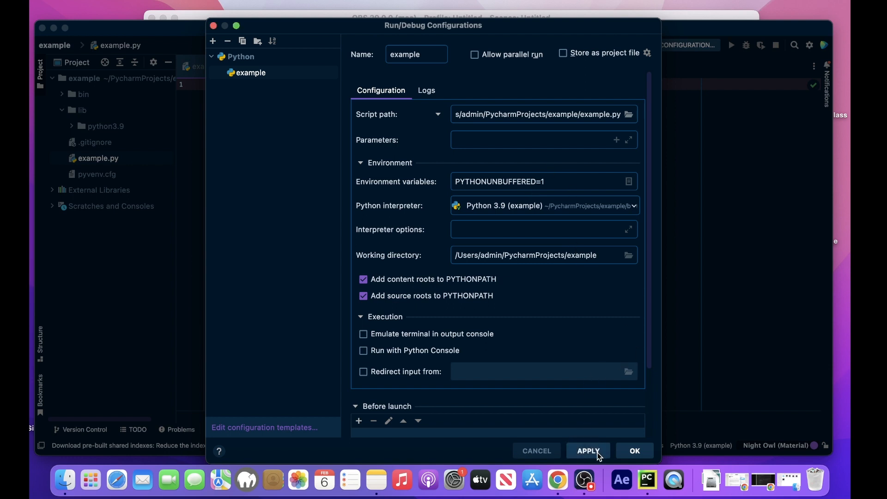
click(631, 452)
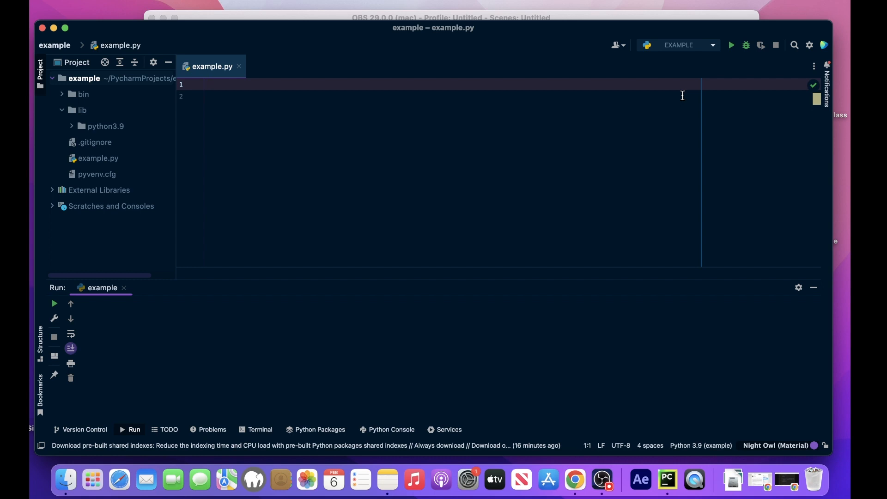
Write a print statement in example.py that outputs "Hey there, thanks for downloading pycharm".
text(pri)
key(Return)
text("H)
text(ey there, tha)
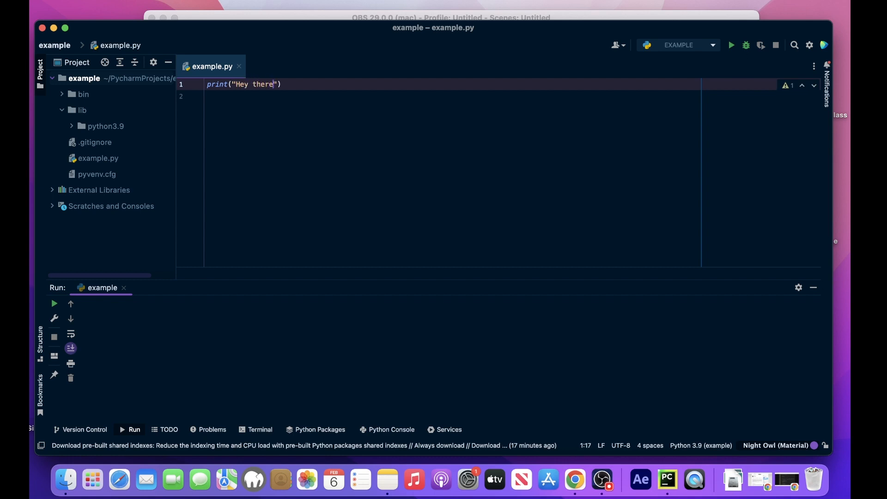
text(nks for dow)
text(nloading )
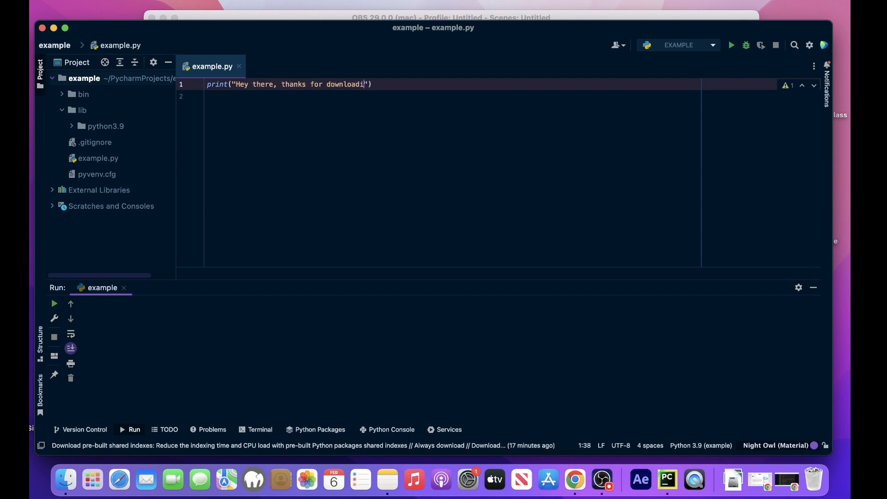
text(pycharm)
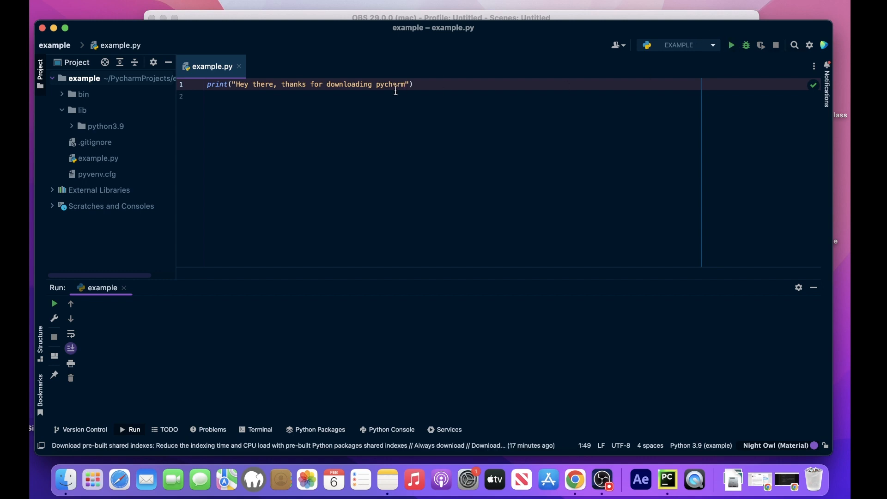
Run the example.py script with the EXAMPLE run configuration.
drag(428, 85, 206, 89)
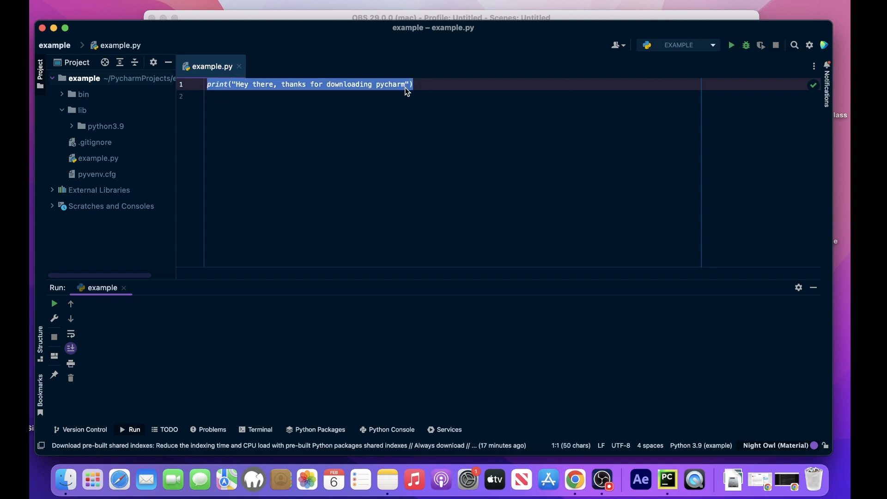
click(419, 88)
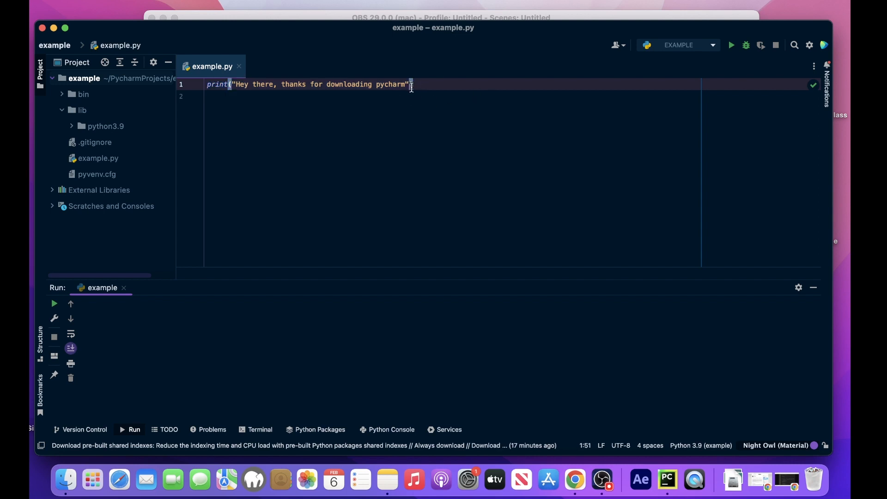
click(731, 46)
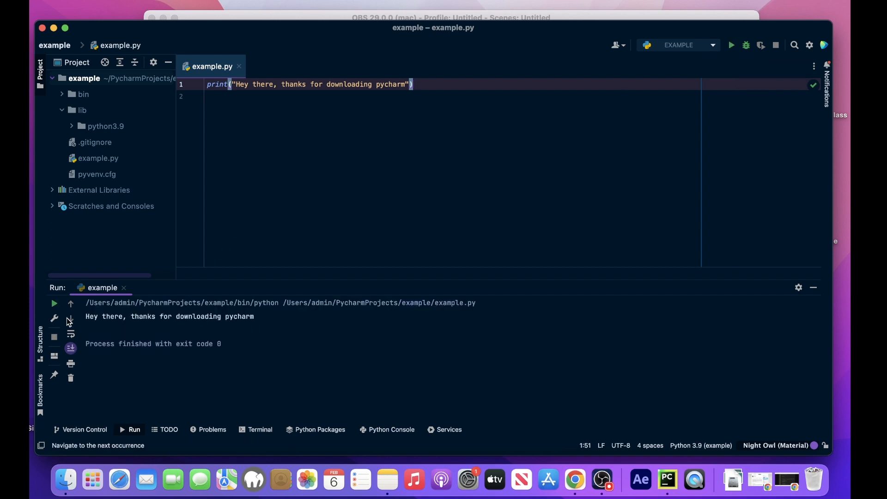